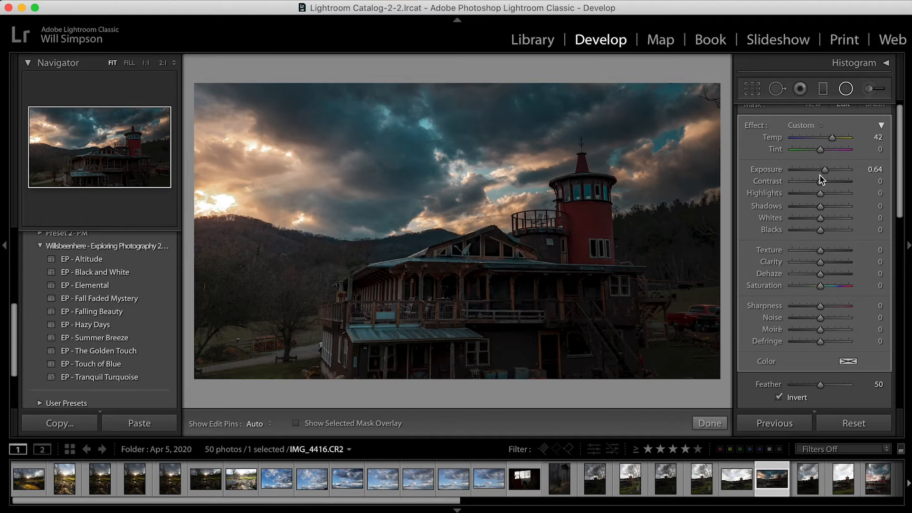
# Set the tint to 15 and the contrast to 14 on the radial filter over the bright sky above the hills
pyautogui.click(872, 150)
pyautogui.write('15')
pyautogui.press('Return')
pyautogui.click(869, 181)
pyautogui.write('14')
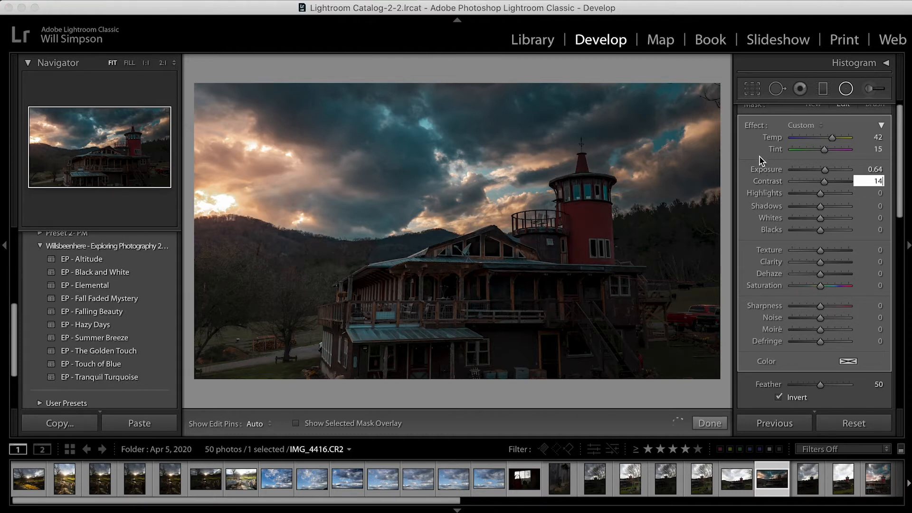
pyautogui.press('Return')
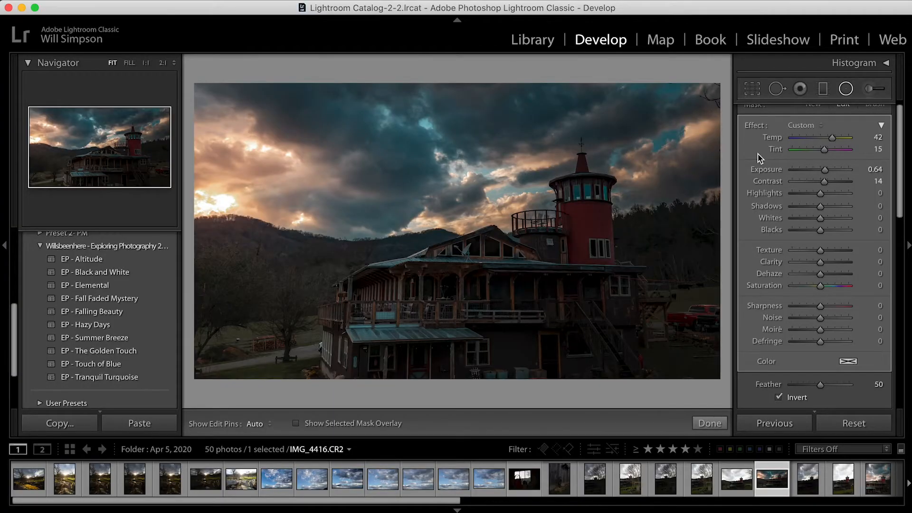
# Duplicate the radial filter and move, shrink and tilt the copy over the bright clouds beside the red tower
pyautogui.moveTo(726, 155)
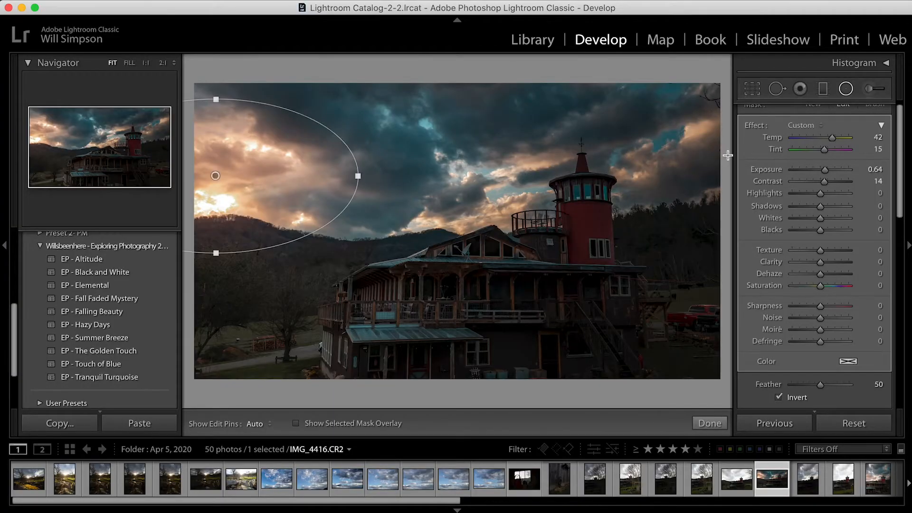
pyautogui.rightClick(216, 176)
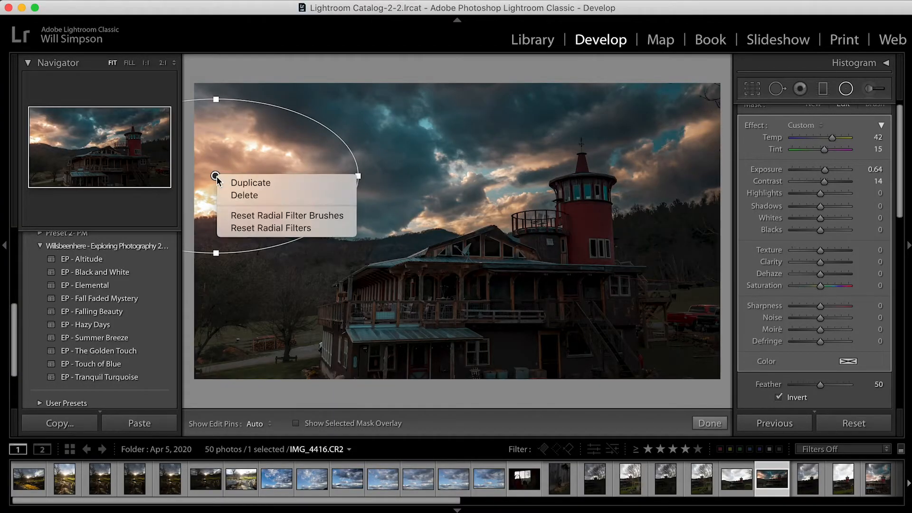
pyautogui.click(269, 188)
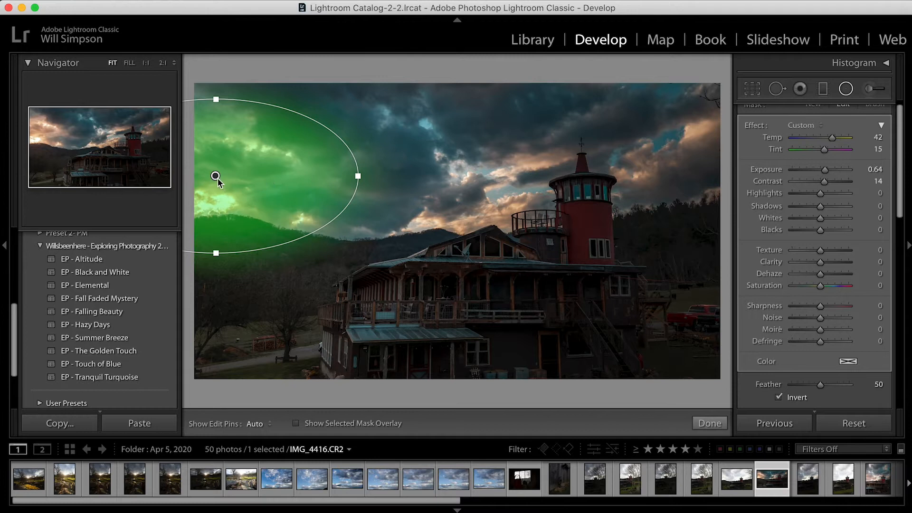
pyautogui.moveTo(216, 177); pyautogui.dragTo(497, 191)
pyautogui.moveTo(494, 111); pyautogui.dragTo(493, 140)
pyautogui.moveTo(353, 188); pyautogui.dragTo(387, 202)
pyautogui.moveTo(491, 187); pyautogui.dragTo(492, 195)
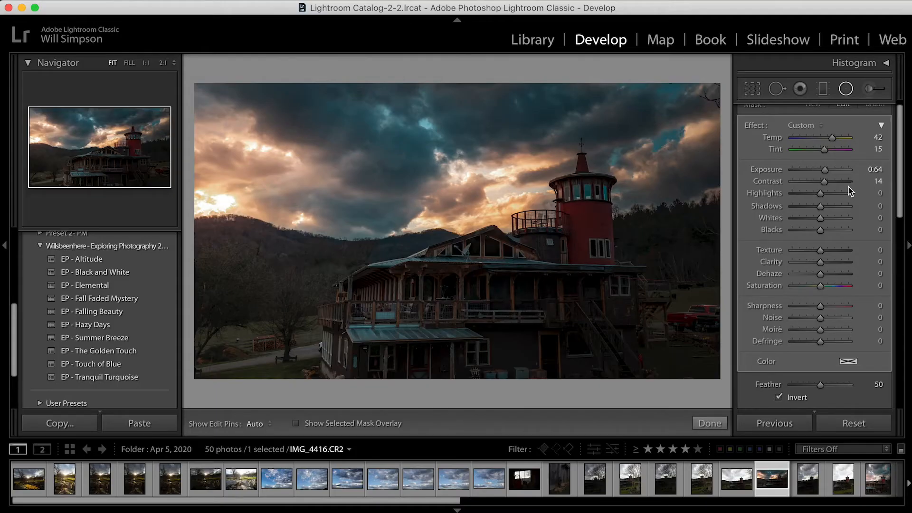
# Adjust the duplicated radial filter to exposure 0.40, temperature 25 and tint 5
pyautogui.click(873, 169)
pyautogui.write('0.4')
pyautogui.press('Return')
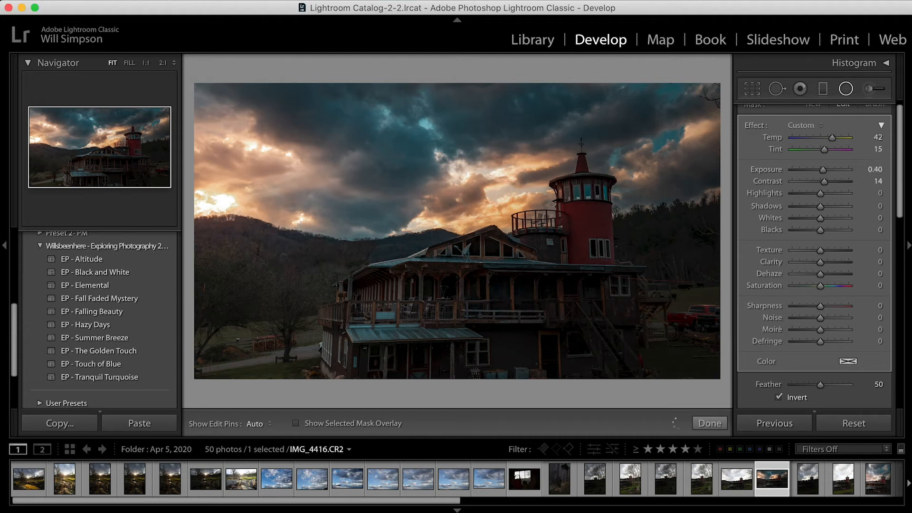
pyautogui.click(877, 137)
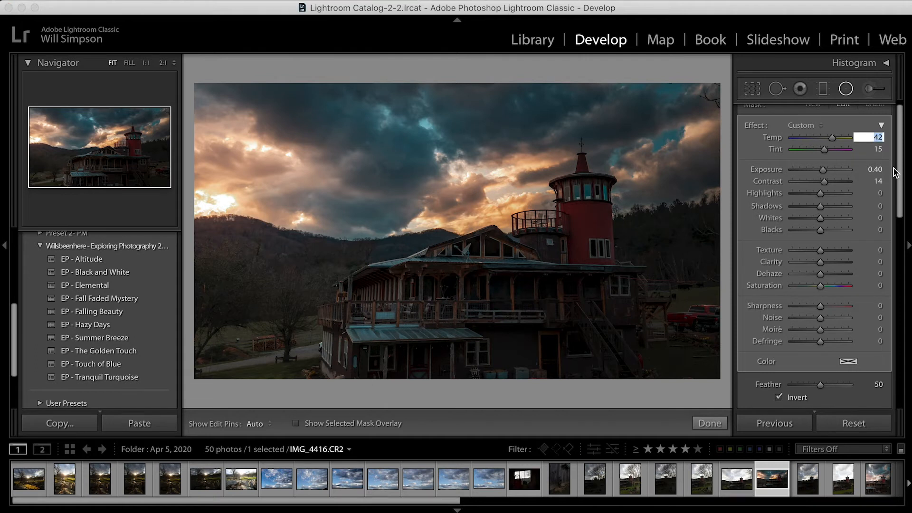
pyautogui.write('25')
pyautogui.press('Return')
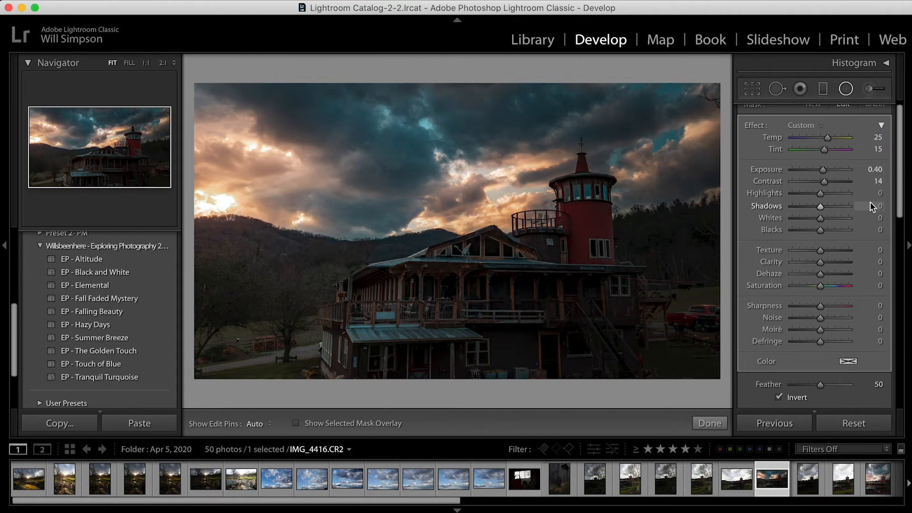
pyautogui.click(878, 149)
pyautogui.write('5')
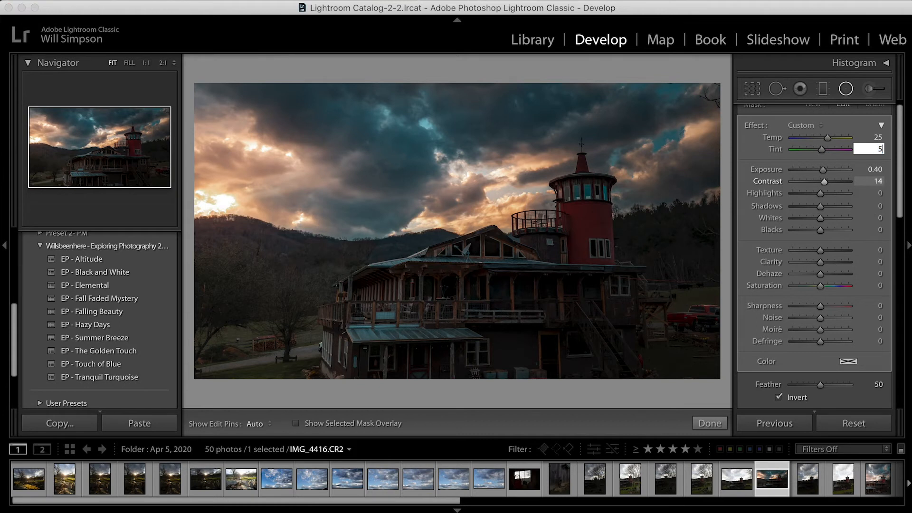
pyautogui.press('Return')
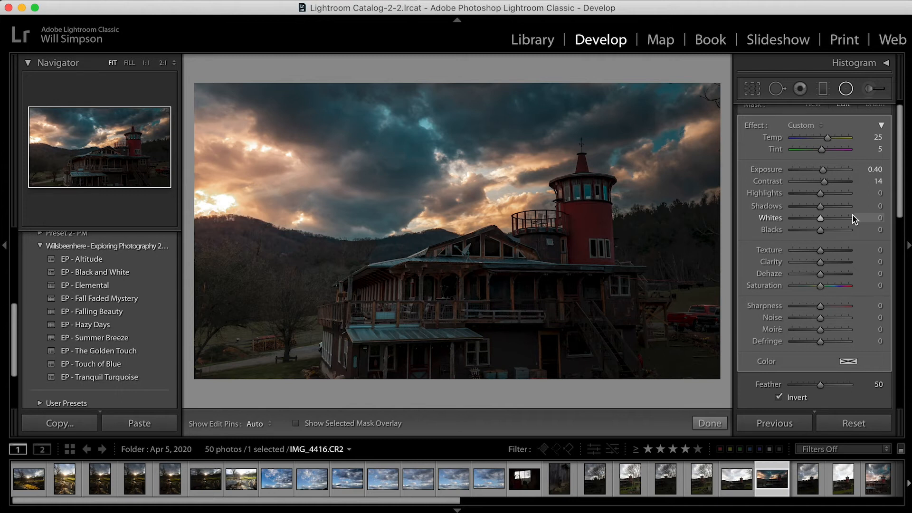
# Apply a Luminance range mask to the duplicated radial filter and show its luminance mask on the photo
pyautogui.moveTo(540, 219)
pyautogui.scroll(-3, 810, 263)
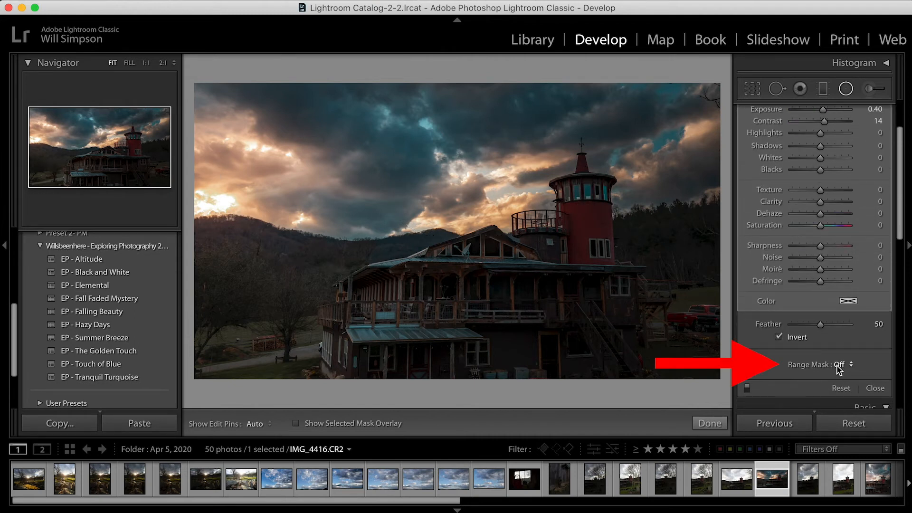
pyautogui.click(838, 364)
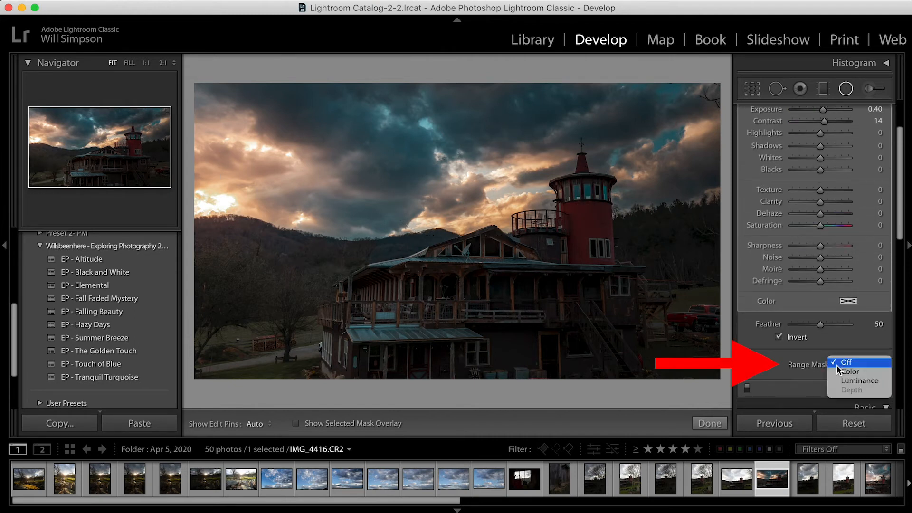
pyautogui.click(859, 380)
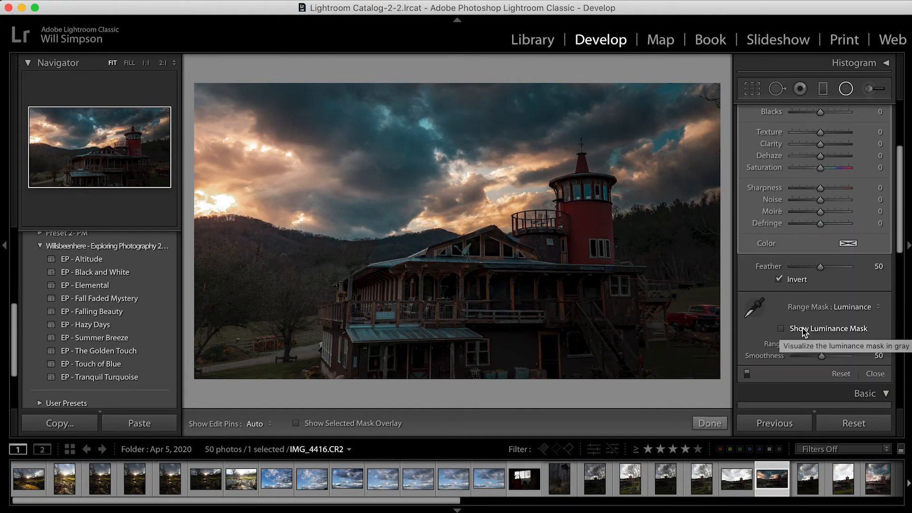
pyautogui.click(804, 332)
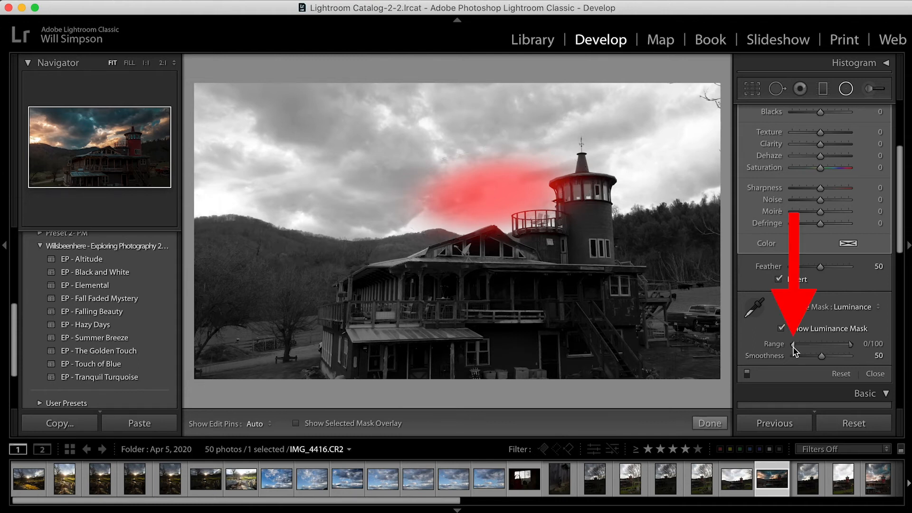
pyautogui.moveTo(792, 347)
pyautogui.mouseDown()
pyautogui.moveTo(806, 347)
pyautogui.moveTo(792, 347)
pyautogui.mouseUp()
pyautogui.moveTo(850, 349); pyautogui.dragTo(830, 350)
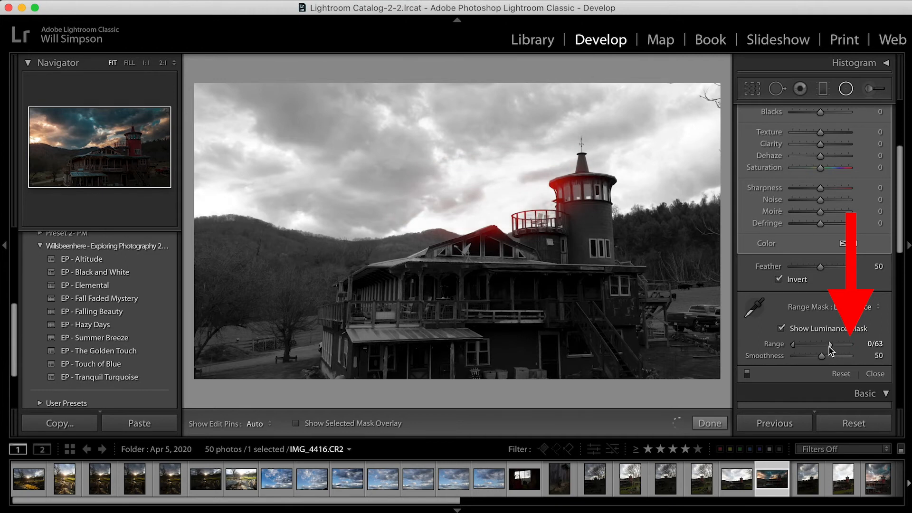
pyautogui.moveTo(830, 351); pyautogui.dragTo(851, 349)
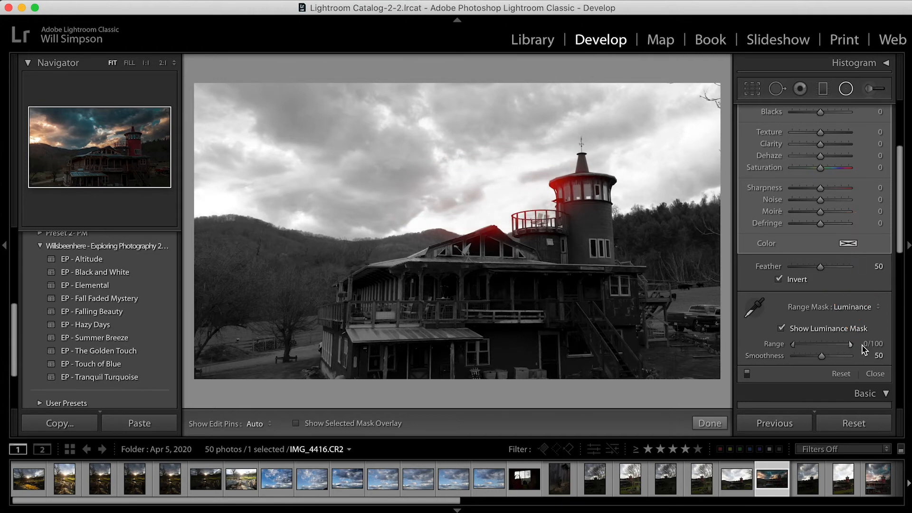
# Set the luminance range to 18/100 and hide the luminance mask
pyautogui.moveTo(793, 348); pyautogui.dragTo(803, 351)
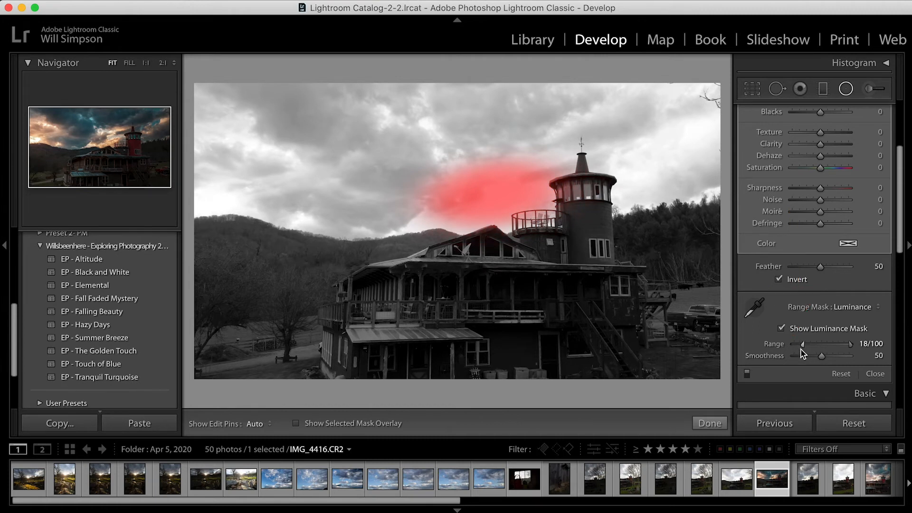
pyautogui.click(781, 329)
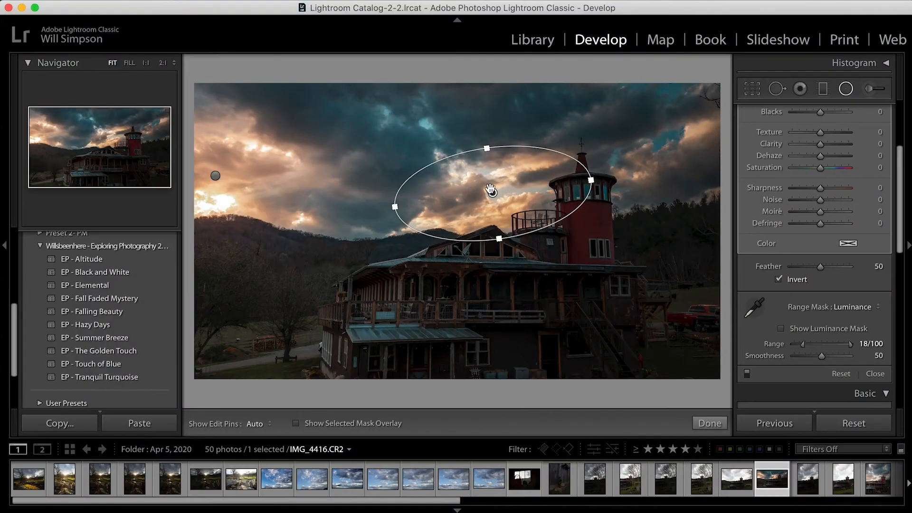
# Duplicate the luminance-masked radial filter and place the copy, tilted more steeply, over the clouds above and beyond the red tower
pyautogui.rightClick(493, 192)
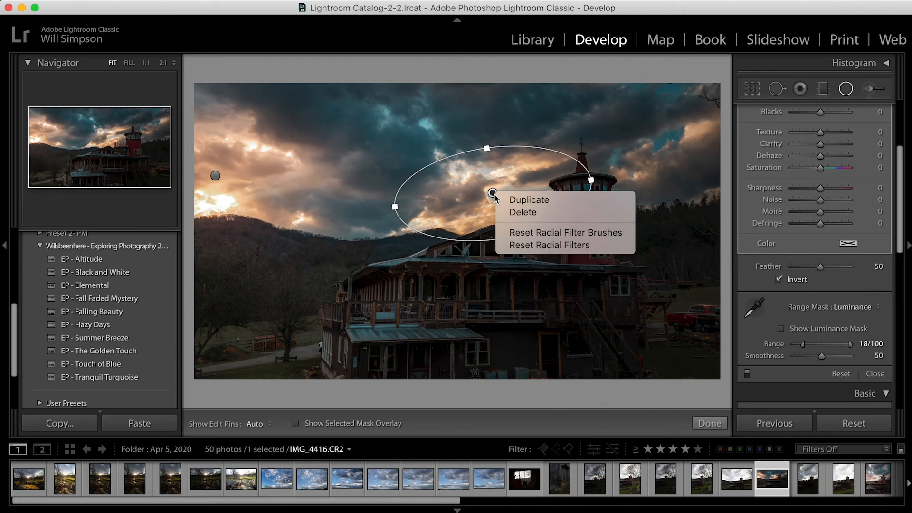
pyautogui.click(524, 200)
pyautogui.moveTo(492, 193); pyautogui.dragTo(659, 145)
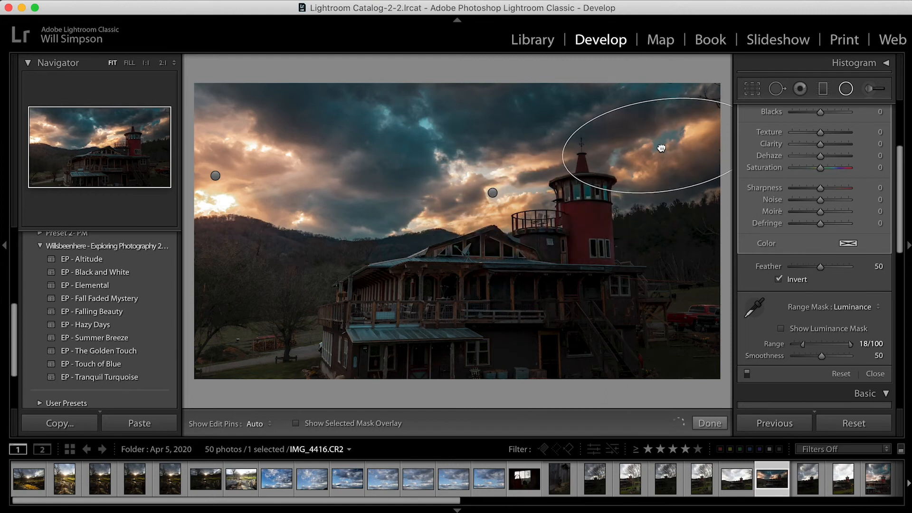
pyautogui.moveTo(557, 167); pyautogui.dragTo(567, 192)
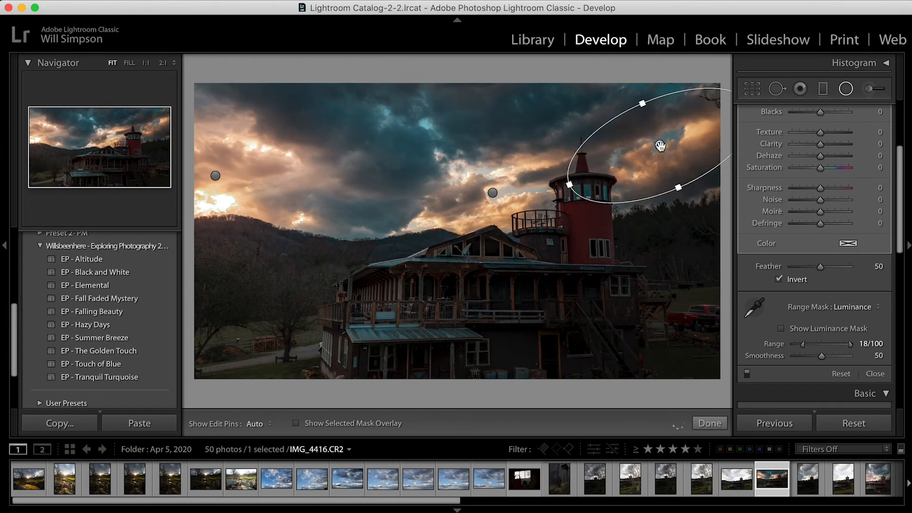
pyautogui.moveTo(661, 145); pyautogui.dragTo(664, 145)
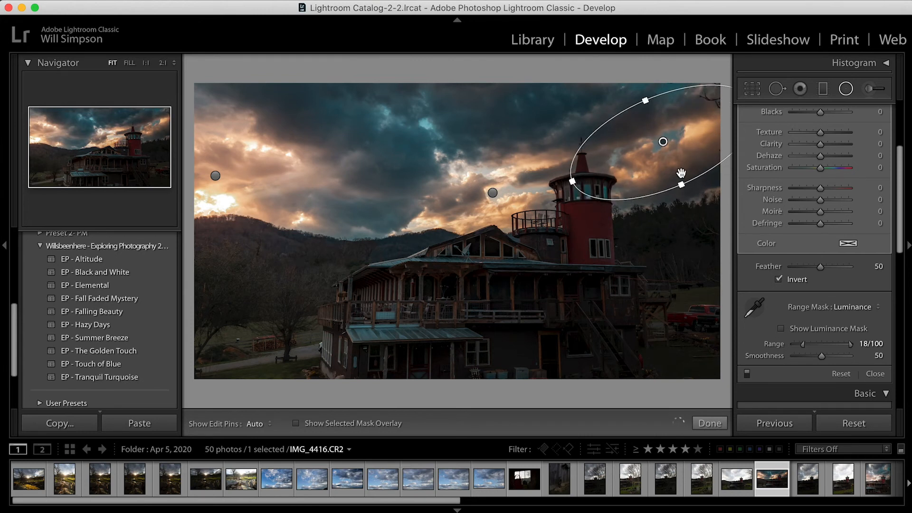
# Set the temperature to 10 and the exposure to 0.25 on the new radial filter copy
pyautogui.scroll(5, 859, 172)
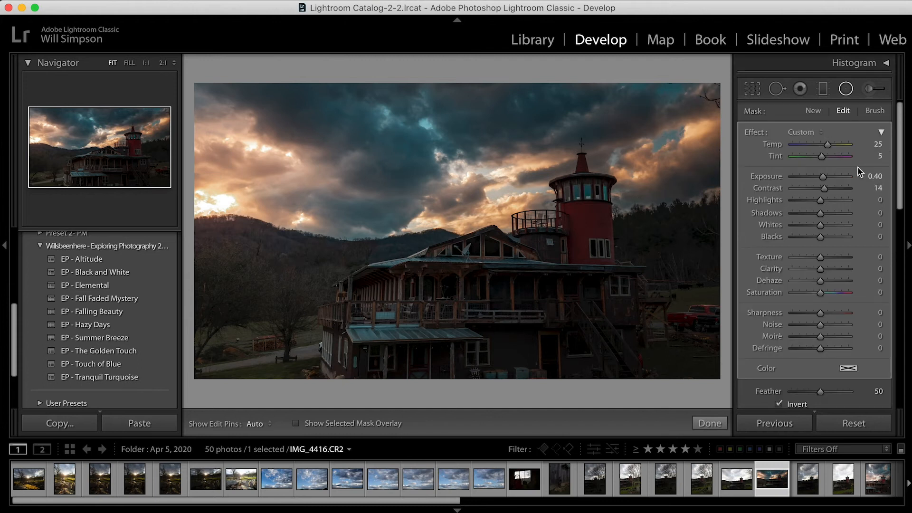
pyautogui.click(876, 144)
pyautogui.write('10')
pyautogui.press('Return')
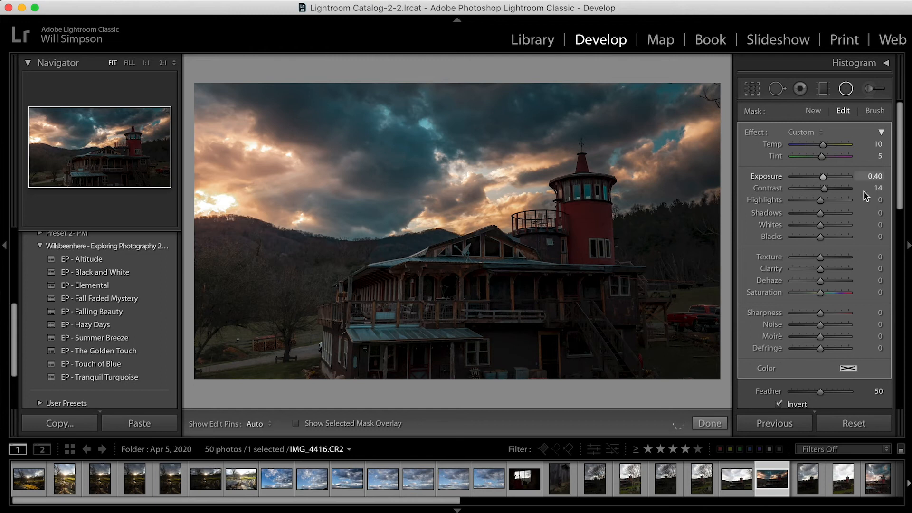
pyautogui.click(874, 176)
pyautogui.write('0.25')
pyautogui.press('Return')
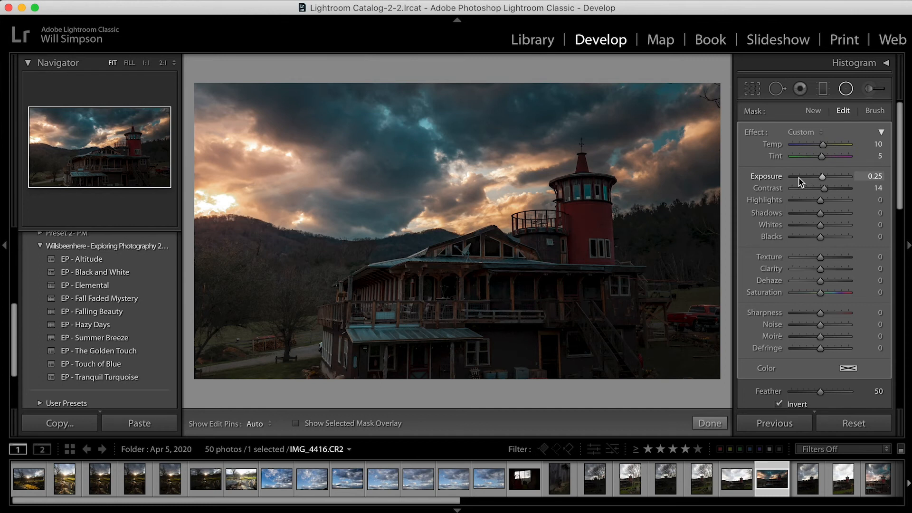
# Turn the radial filters off and on repeatedly to compare the sky before and after the adjustments
pyautogui.scroll(-5, 800, 326)
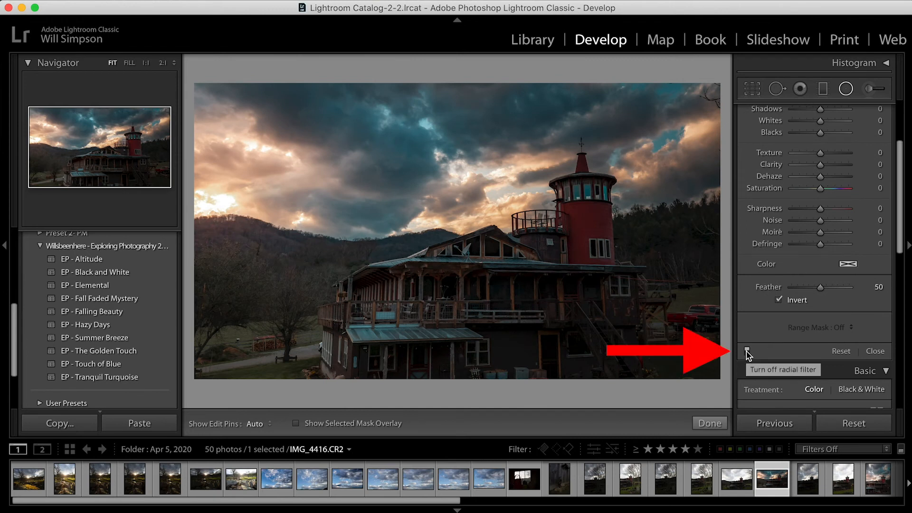
pyautogui.click(747, 352)
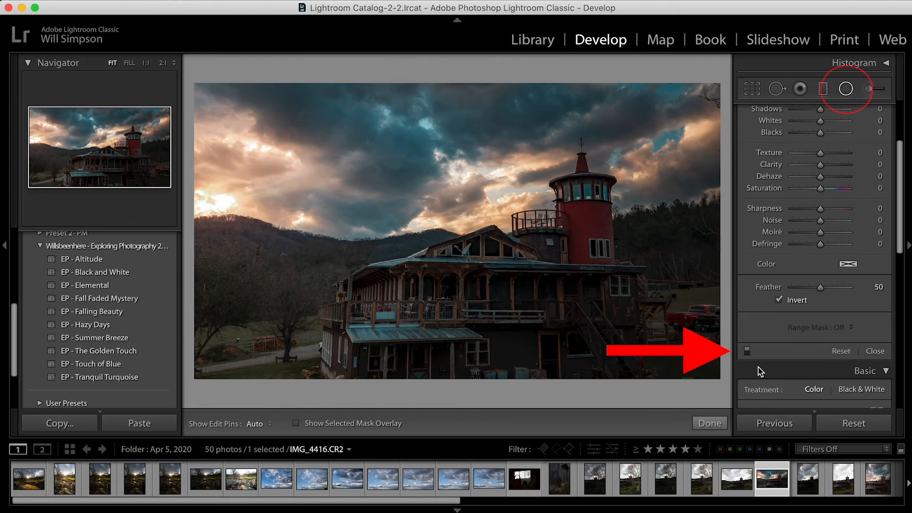
pyautogui.click(747, 352)
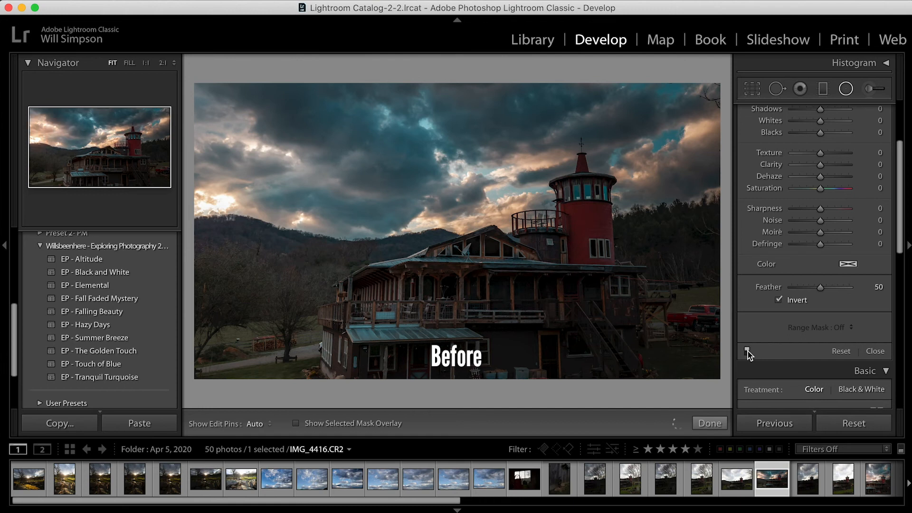
pyautogui.click(747, 351)
pyautogui.click(748, 351)
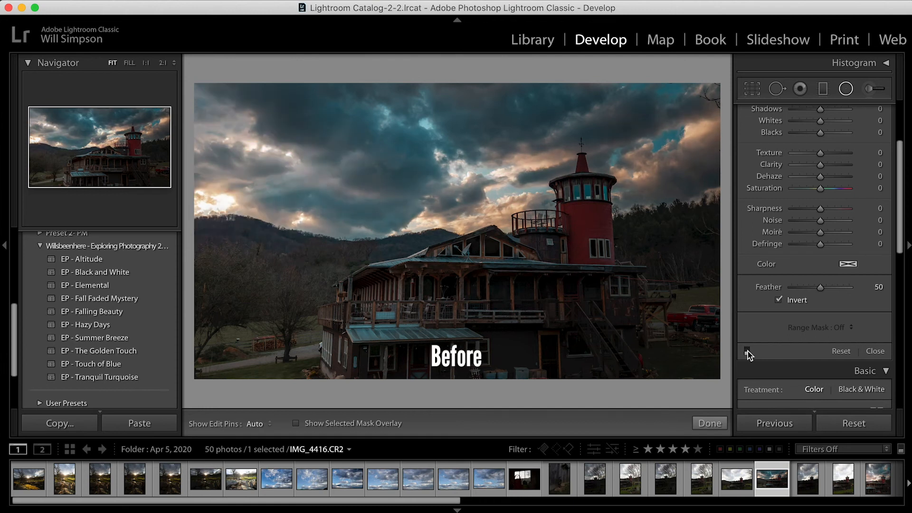
pyautogui.click(747, 351)
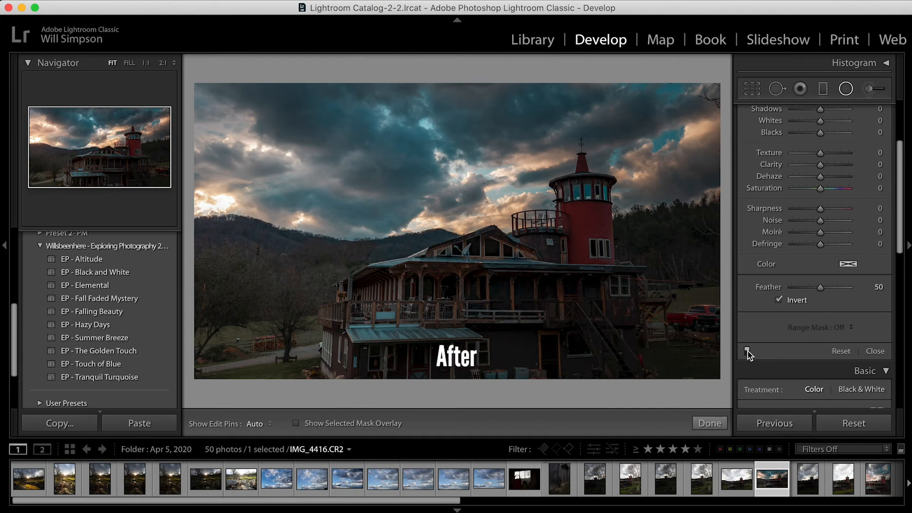